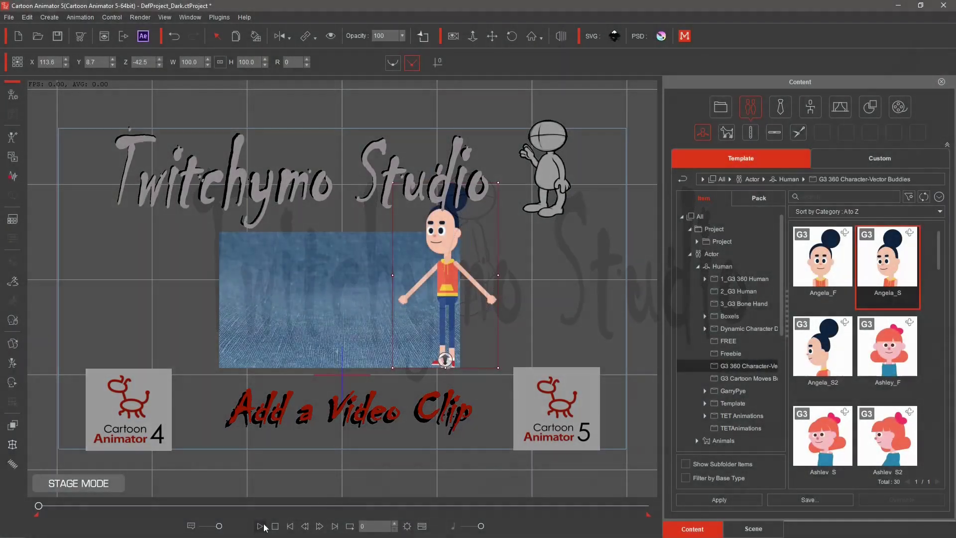
Step: Play the demo scene showing the heart-ball video clip beside Angela
{"action": "left_click", "coordinate": [260, 526]}
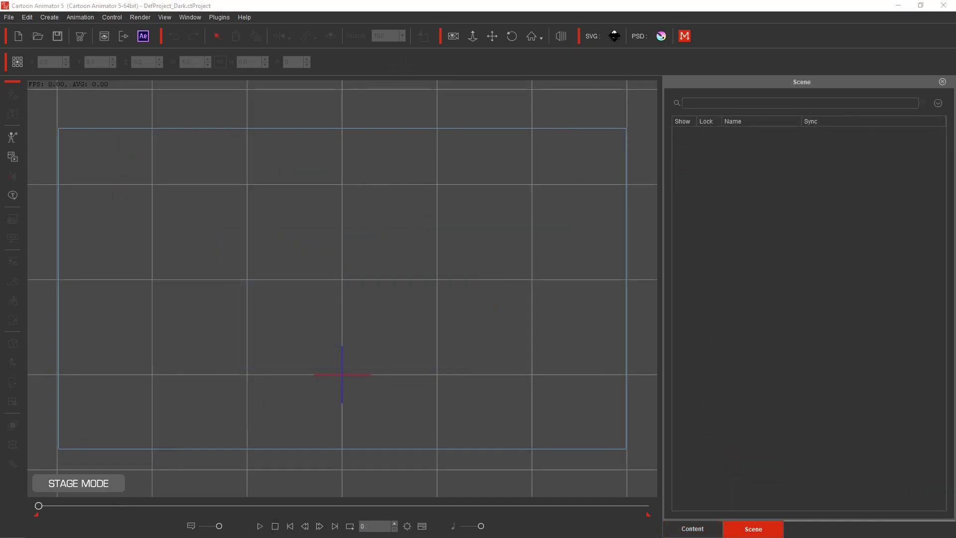
Step: Try importing the MP4 as an image layer, dismiss the missing-codec warning, and close Cartoon Animator
{"action": "left_click_drag", "start_coordinate": [272, 277], "coordinate": [343, 284]}
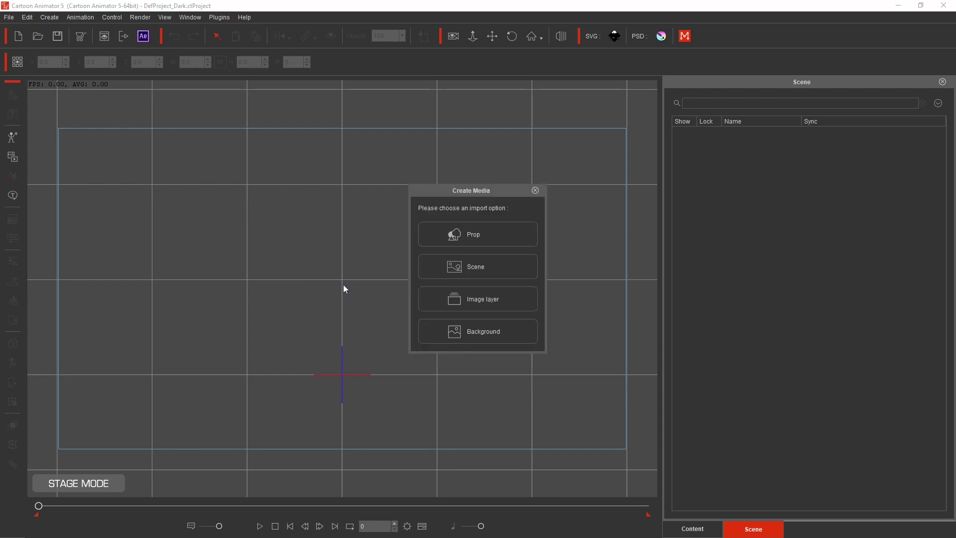
{"action": "left_click", "coordinate": [487, 300]}
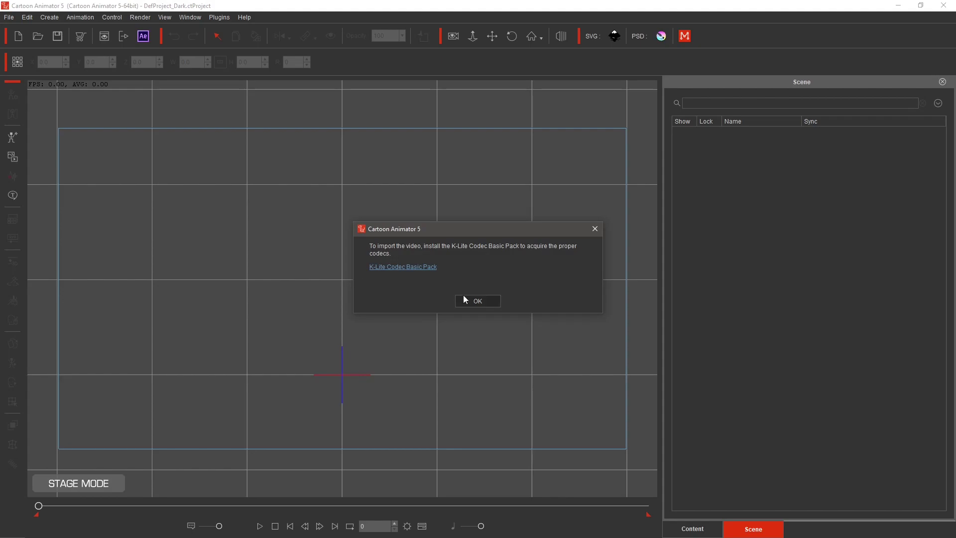
{"action": "left_click", "coordinate": [478, 302]}
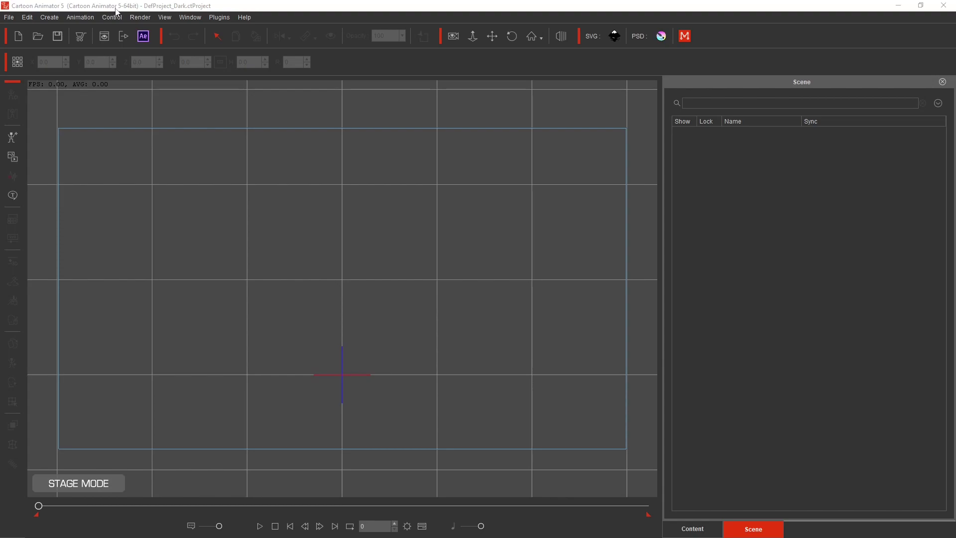
{"action": "left_click", "coordinate": [944, 7]}
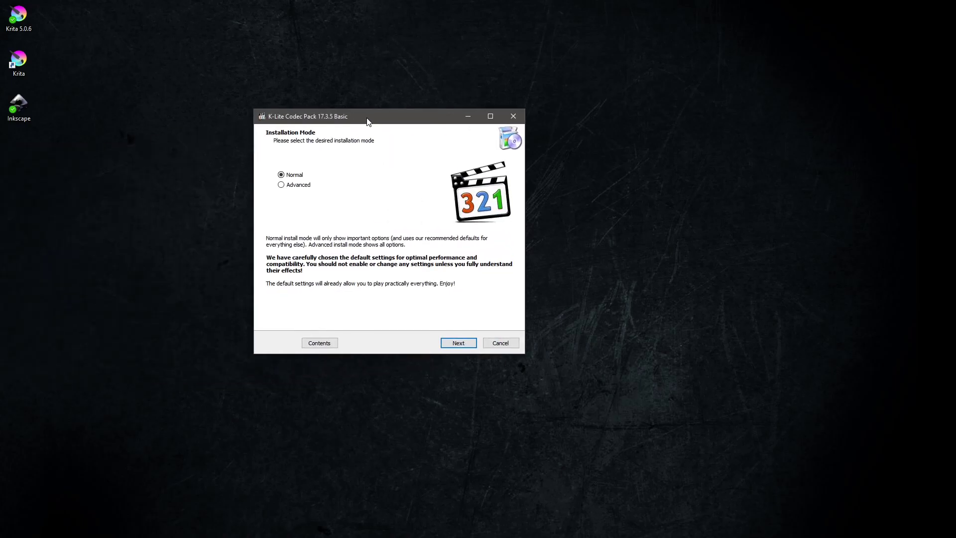
Step: Keep Normal installation mode and set VLC Media Player as the preferred audio player
{"action": "left_click_drag", "start_coordinate": [367, 119], "coordinate": [437, 99]}
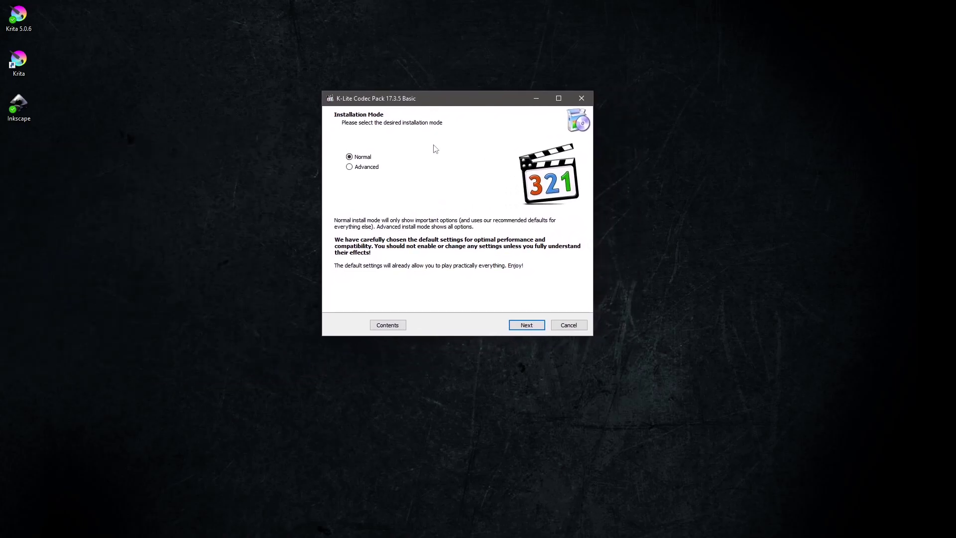
{"action": "left_click", "coordinate": [524, 325]}
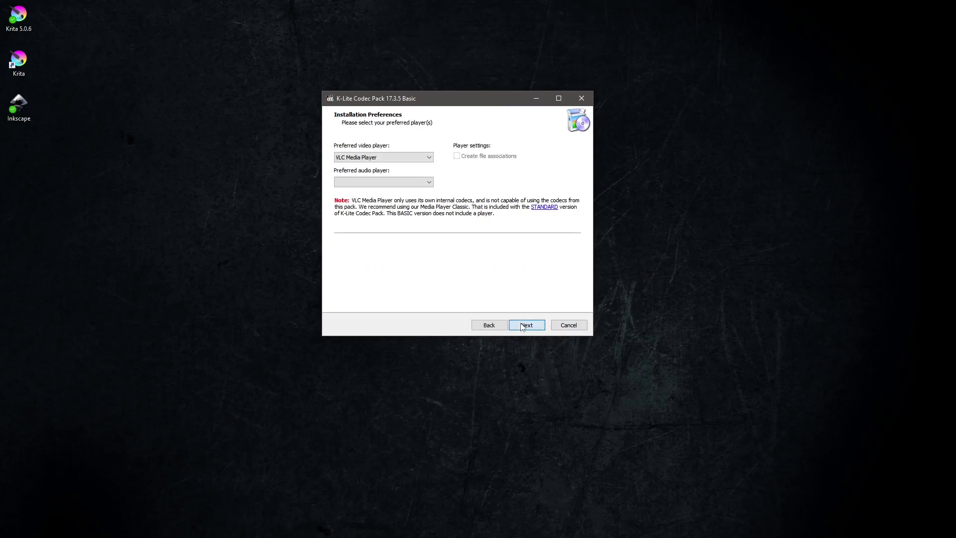
{"action": "left_click", "coordinate": [425, 182]}
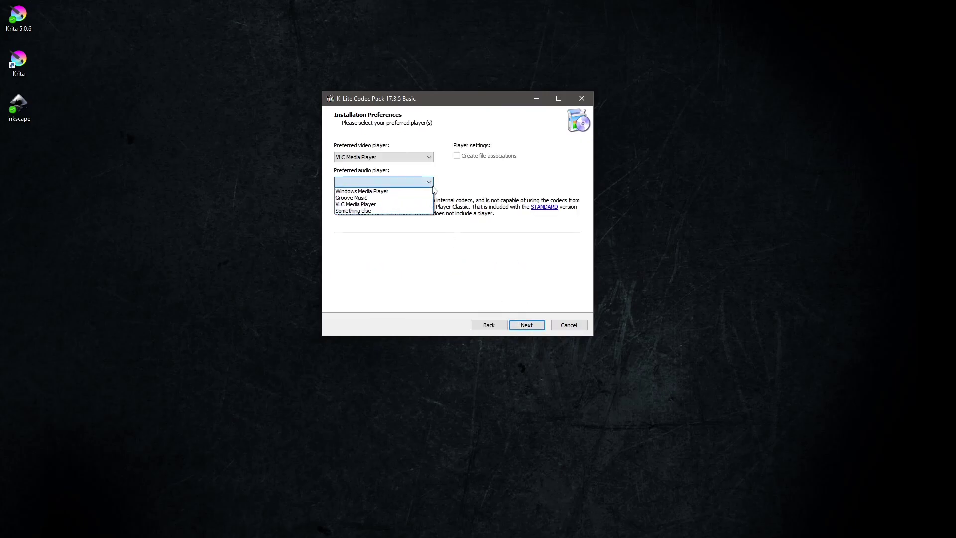
{"action": "left_click", "coordinate": [380, 204]}
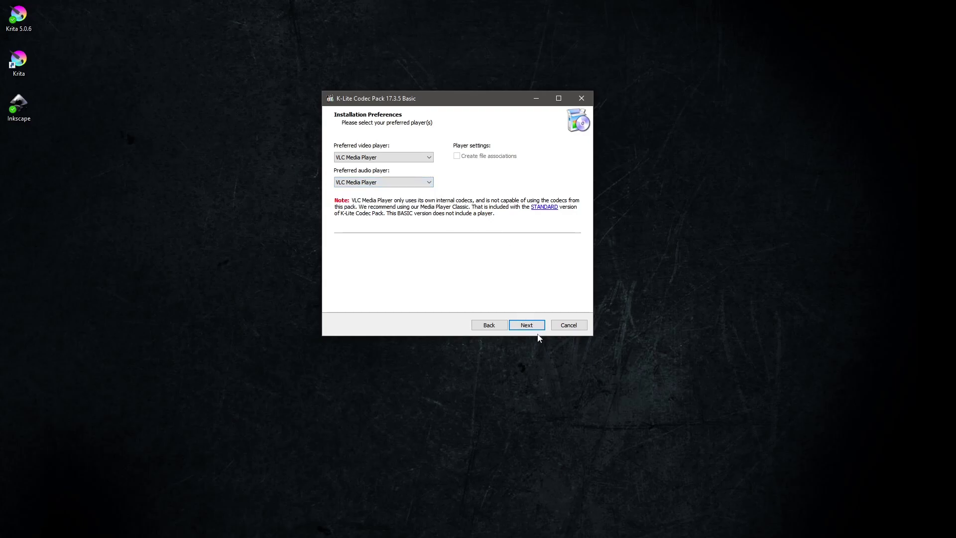
Step: Accept the remaining default K-Lite setup pages and install the codec pack
{"action": "left_click", "coordinate": [527, 326]}
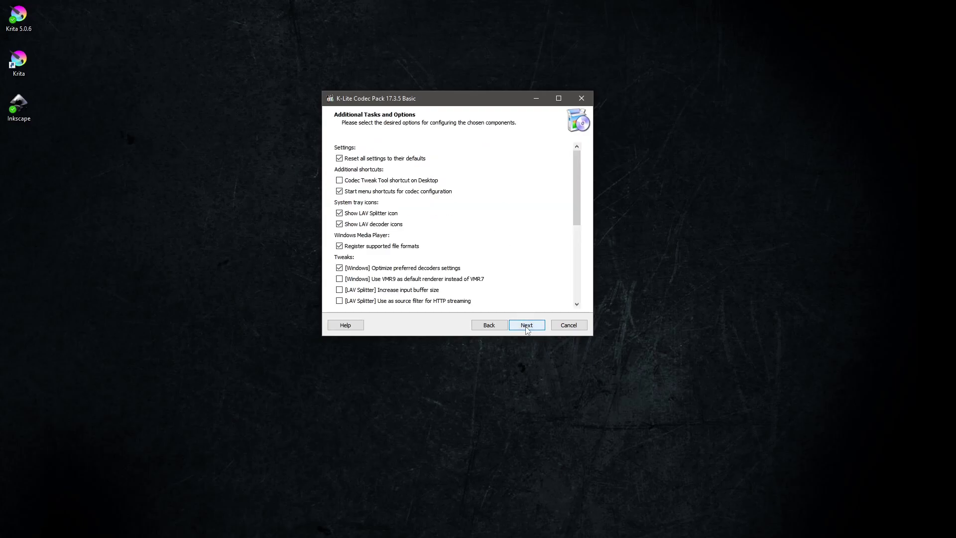
{"action": "left_click", "coordinate": [527, 326]}
{"action": "left_click", "coordinate": [527, 326]}
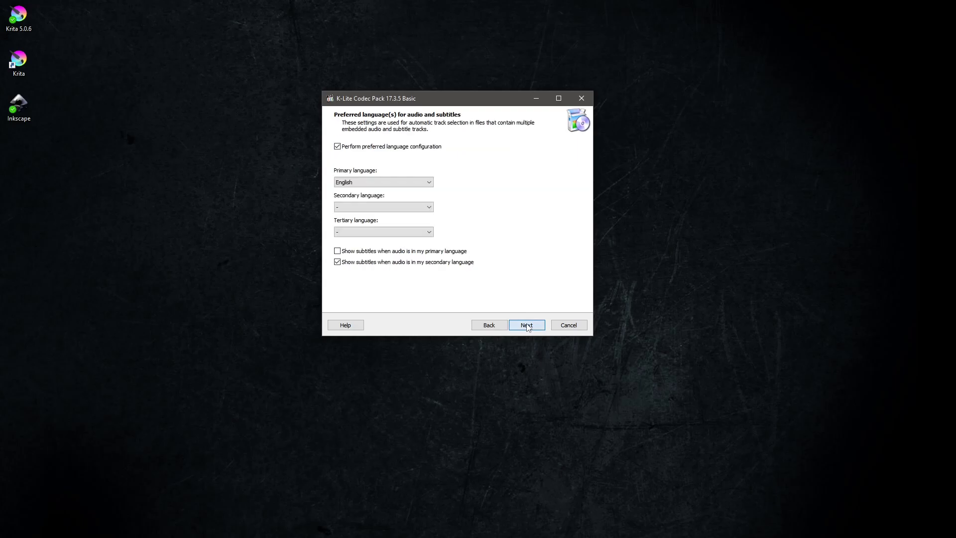
{"action": "left_click", "coordinate": [526, 326]}
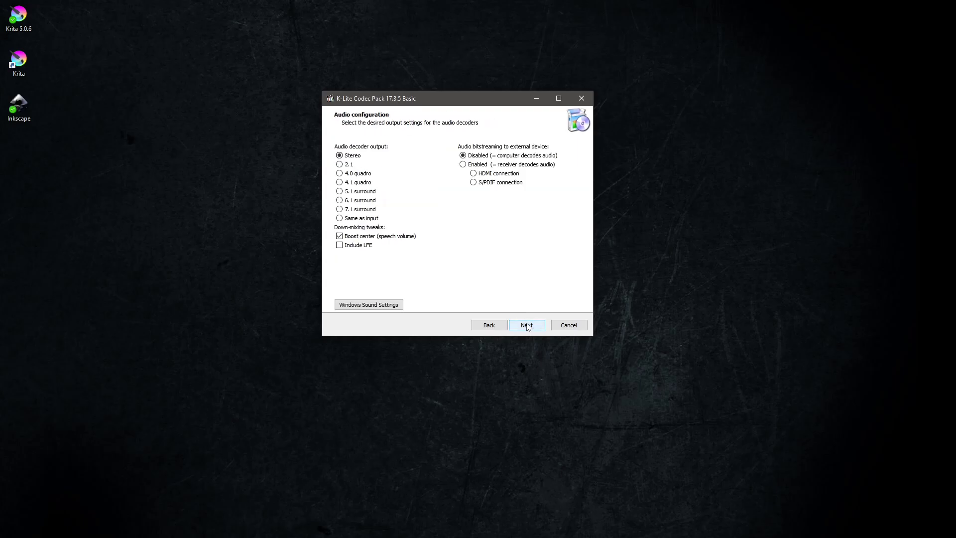
{"action": "left_click", "coordinate": [527, 326]}
{"action": "left_click", "coordinate": [527, 326]}
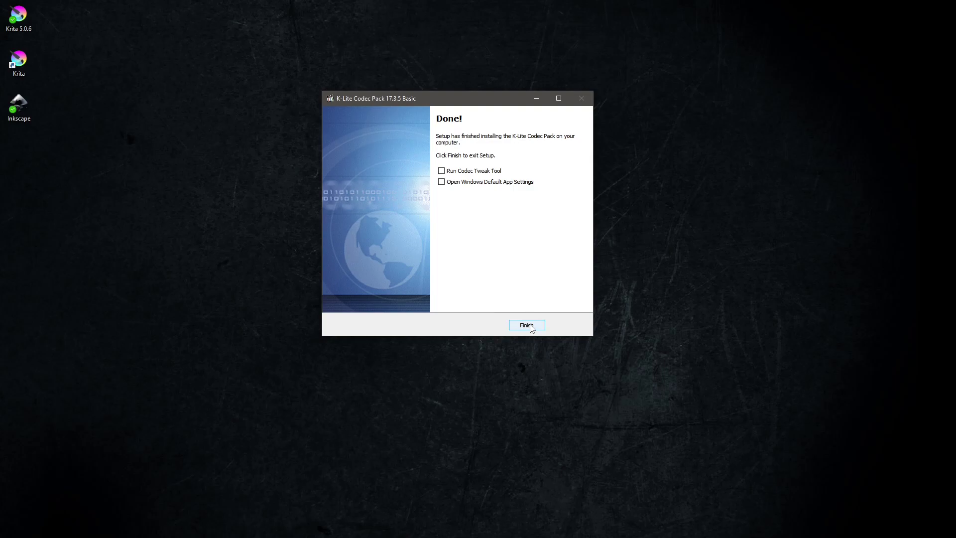
Step: Finish codec setup, then import the MP4 onto the stage as an Image Layer
{"action": "left_click", "coordinate": [526, 325]}
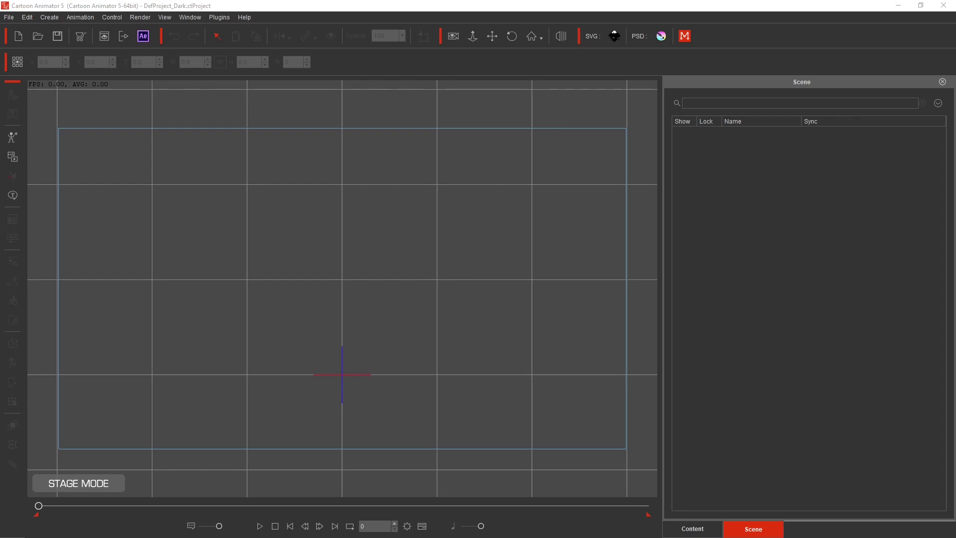
{"action": "left_click_drag", "start_coordinate": [413, 265], "coordinate": [343, 296]}
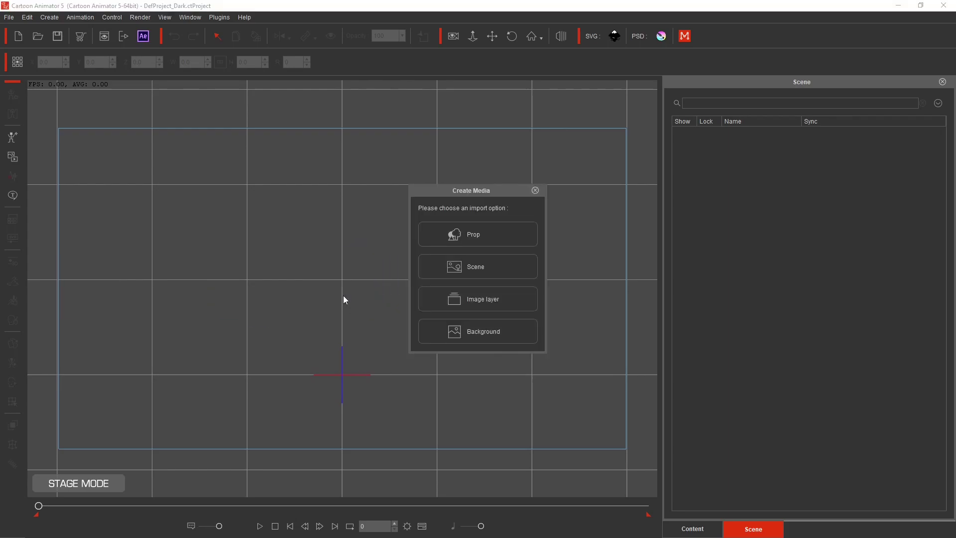
{"action": "left_click", "coordinate": [484, 299]}
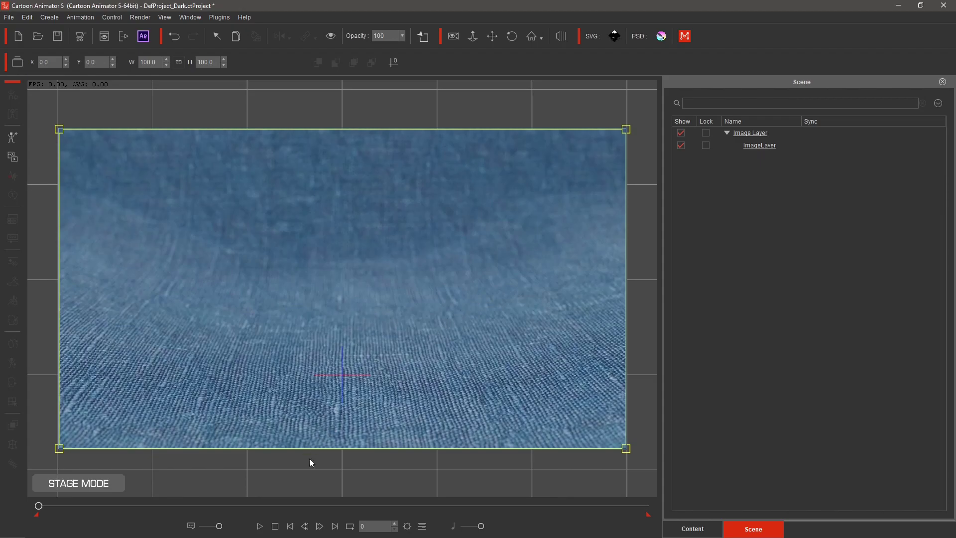
{"action": "left_click", "coordinate": [260, 527]}
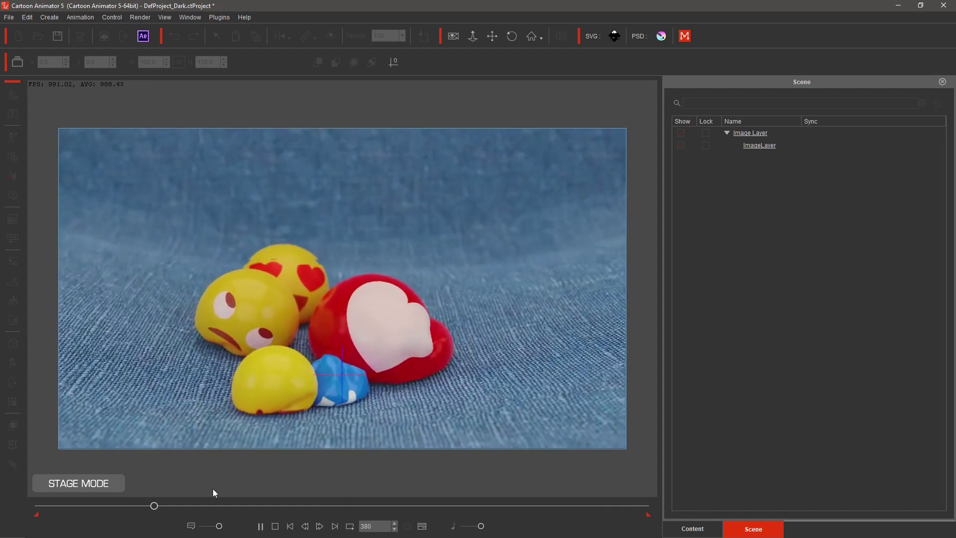
{"action": "left_click", "coordinate": [275, 527]}
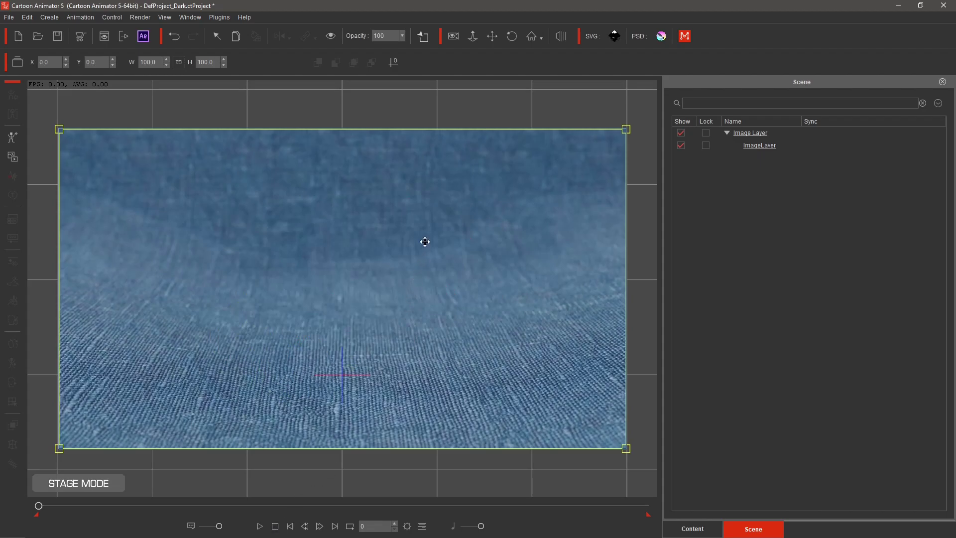
Step: Shrink the video layer to W 47.1, H 52.3 in the lower-left corner and preview it
{"action": "left_click_drag", "start_coordinate": [627, 130], "coordinate": [326, 281]}
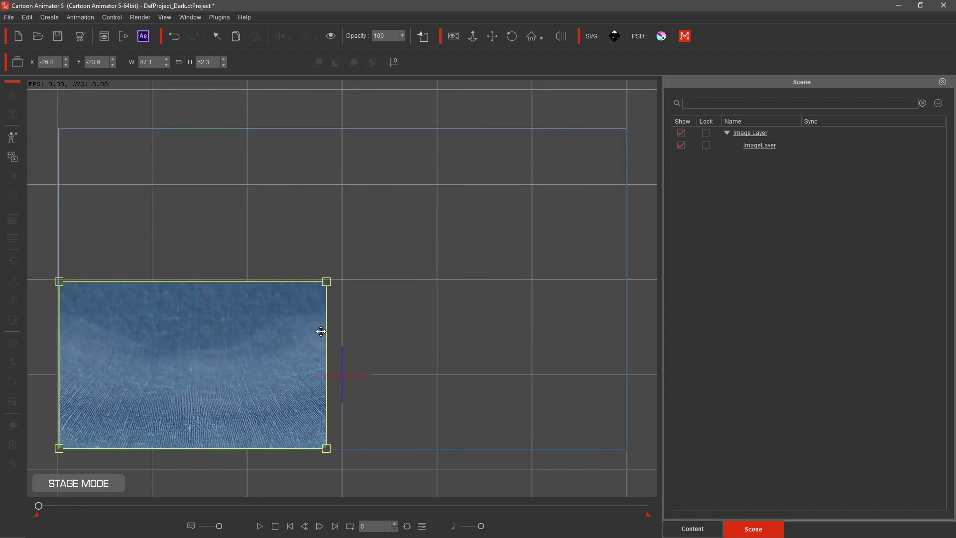
{"action": "left_click", "coordinate": [260, 526]}
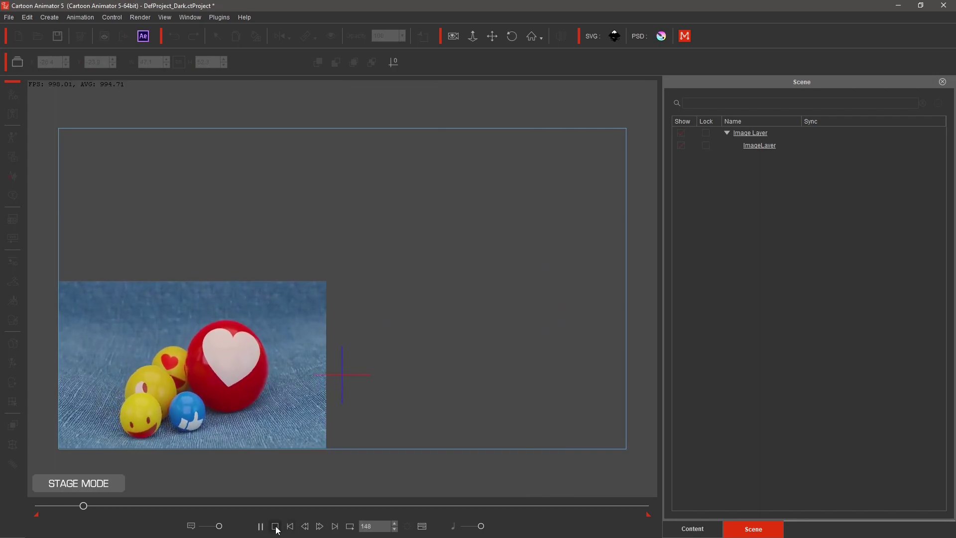
{"action": "left_click", "coordinate": [275, 525]}
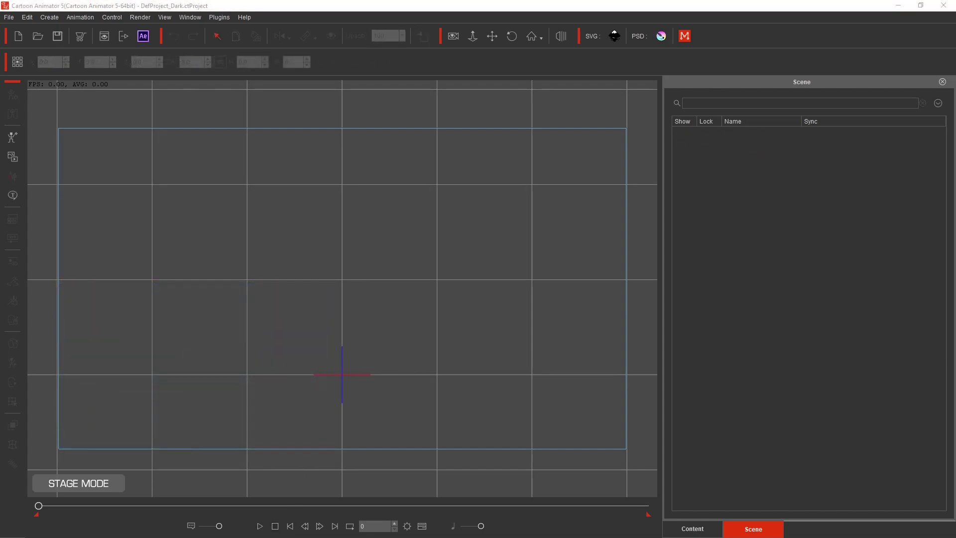
Step: Import the MP4 as Static Image prop Ball - 66275, scale it to 167.4%, and play it
{"action": "left_click_drag", "start_coordinate": [0, 309], "coordinate": [338, 307]}
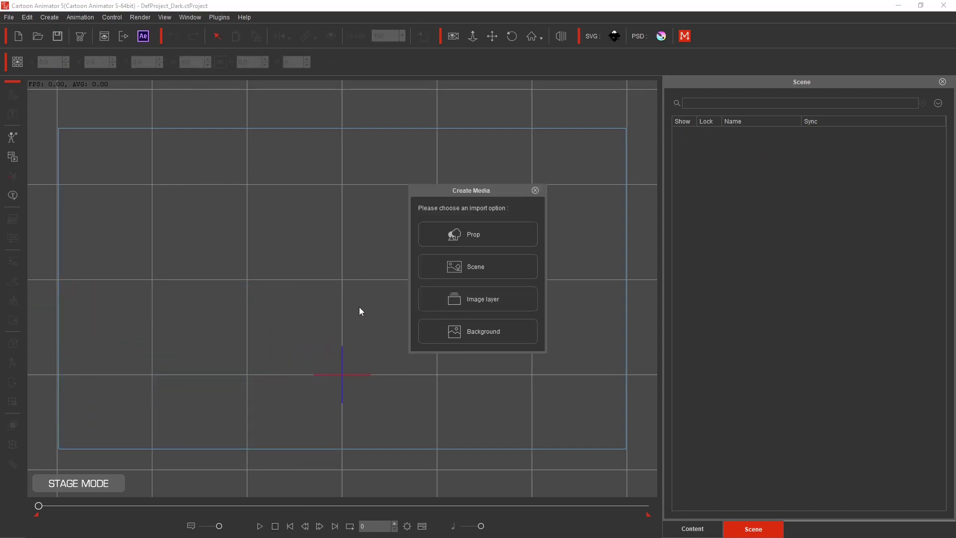
{"action": "left_click", "coordinate": [477, 237]}
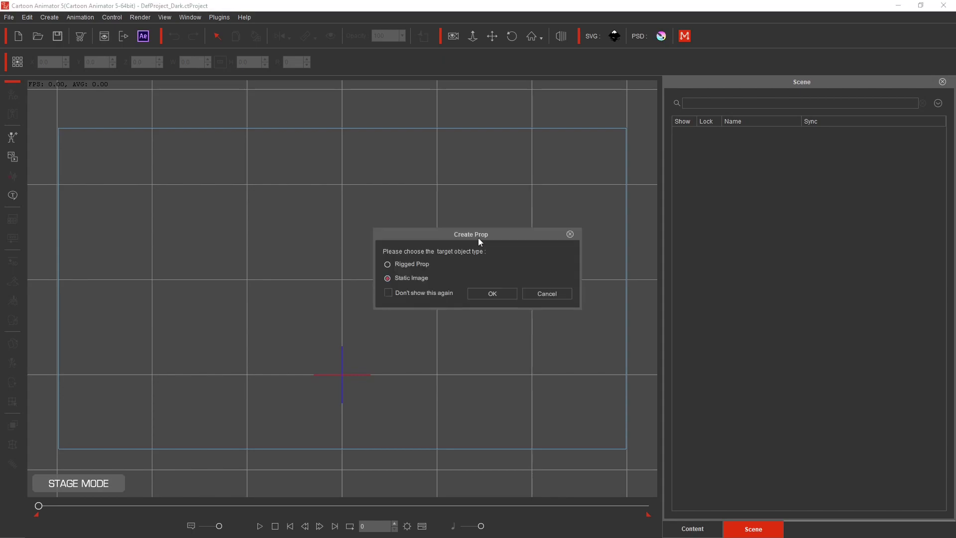
{"action": "left_click", "coordinate": [491, 294]}
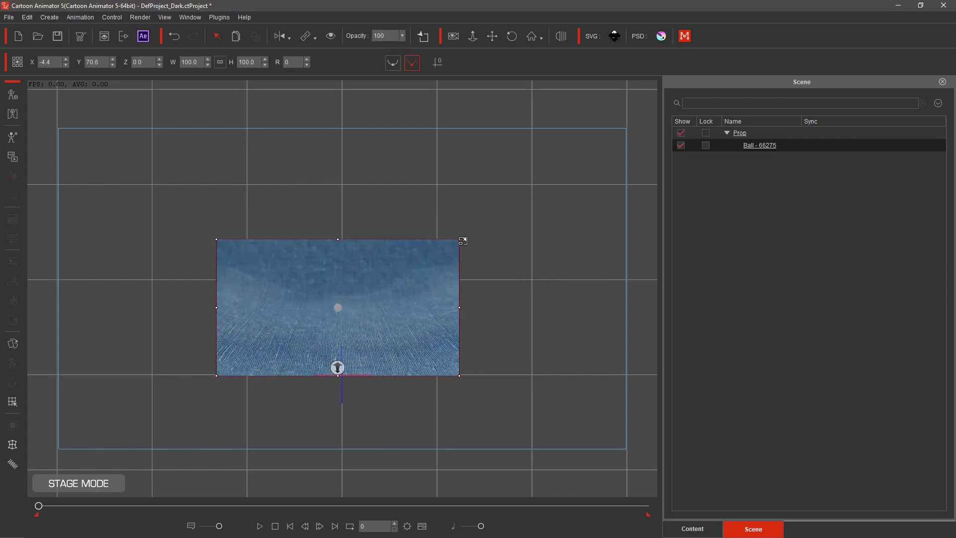
{"action": "left_click_drag", "start_coordinate": [462, 240], "coordinate": [536, 175]}
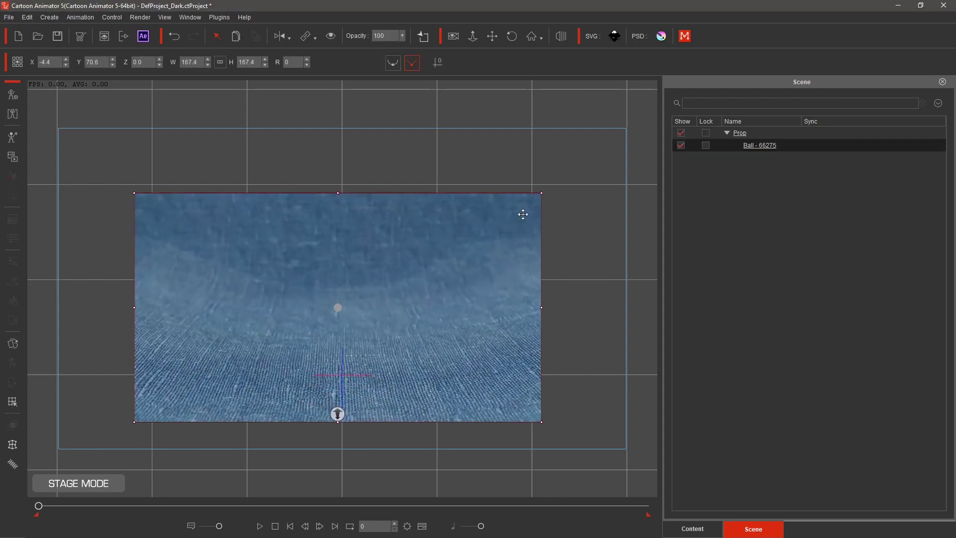
{"action": "left_click", "coordinate": [260, 526]}
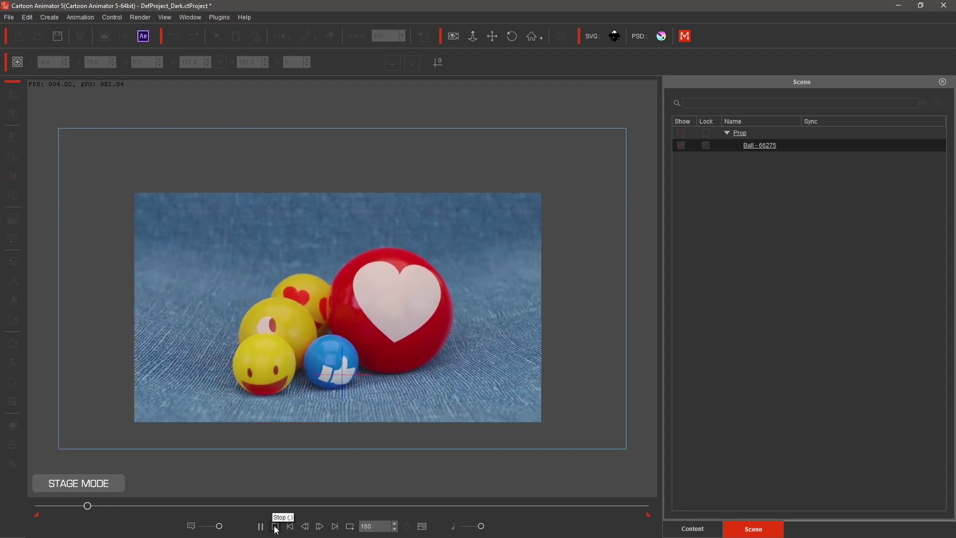
Step: Push the Ball - 66275 prop back to Z -1443 and preview the smaller result
{"action": "left_click", "coordinate": [275, 526]}
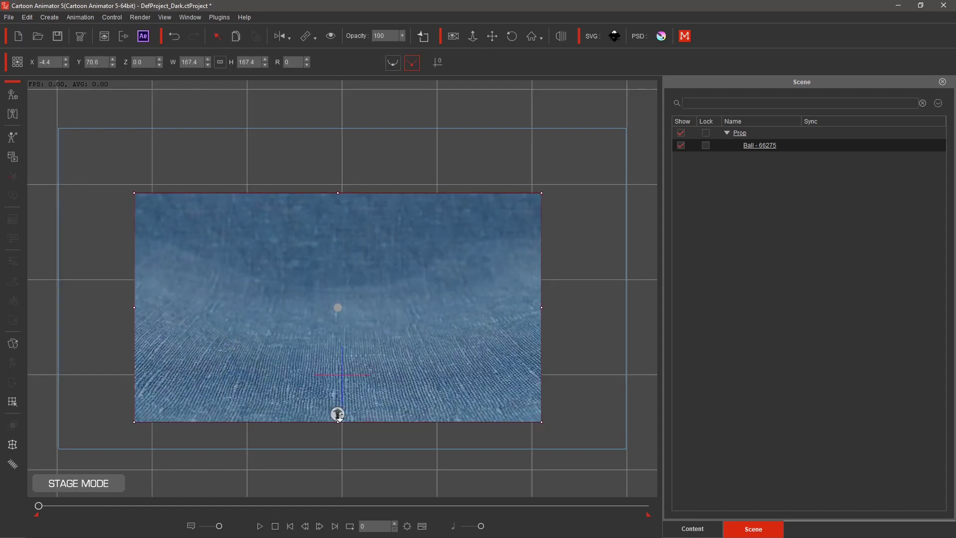
{"action": "left_click_drag", "start_coordinate": [339, 415], "coordinate": [349, 178]}
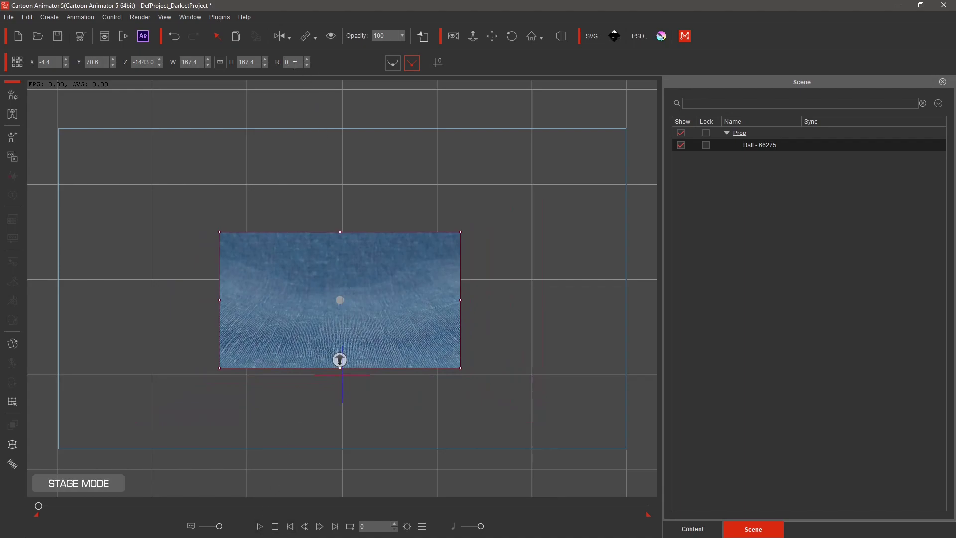
{"action": "left_click", "coordinate": [260, 526]}
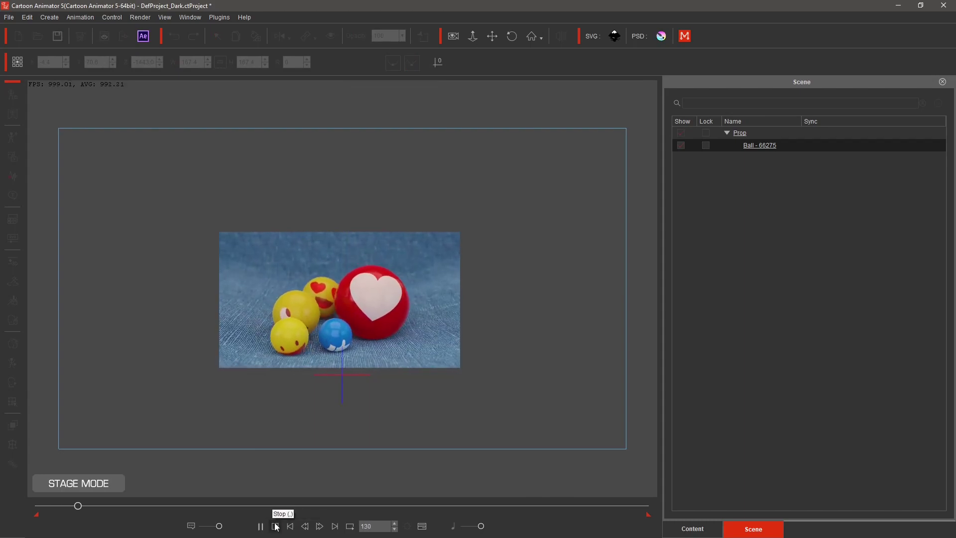
{"action": "left_click", "coordinate": [275, 526]}
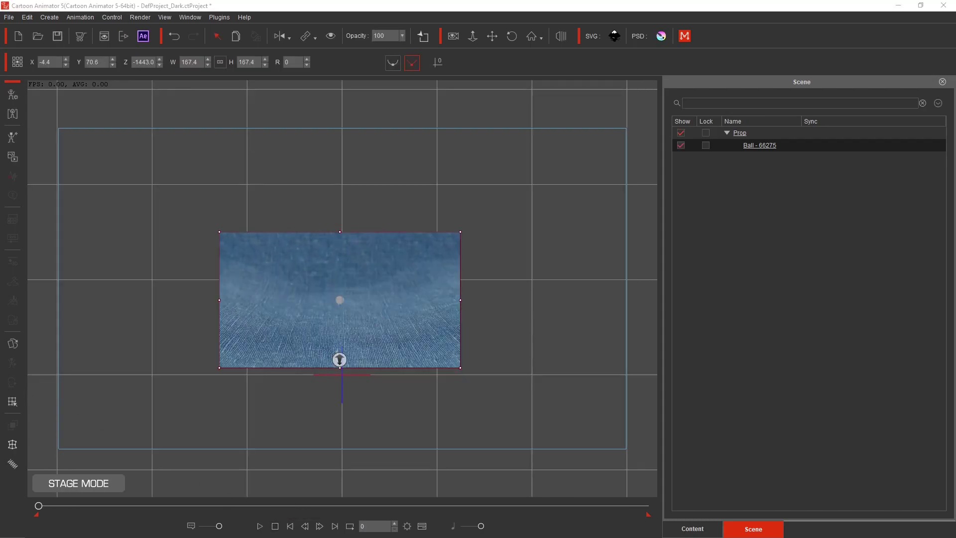
Step: Add Angela_S from Actor > Human > G3 360 Character-Vector Buddies to the stage
{"action": "left_click", "coordinate": [689, 527]}
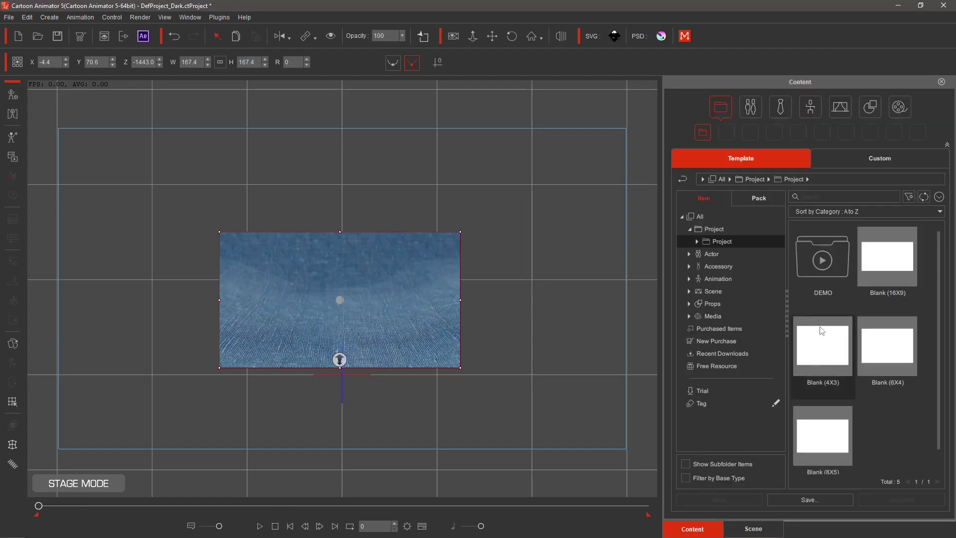
{"action": "left_click", "coordinate": [689, 253]}
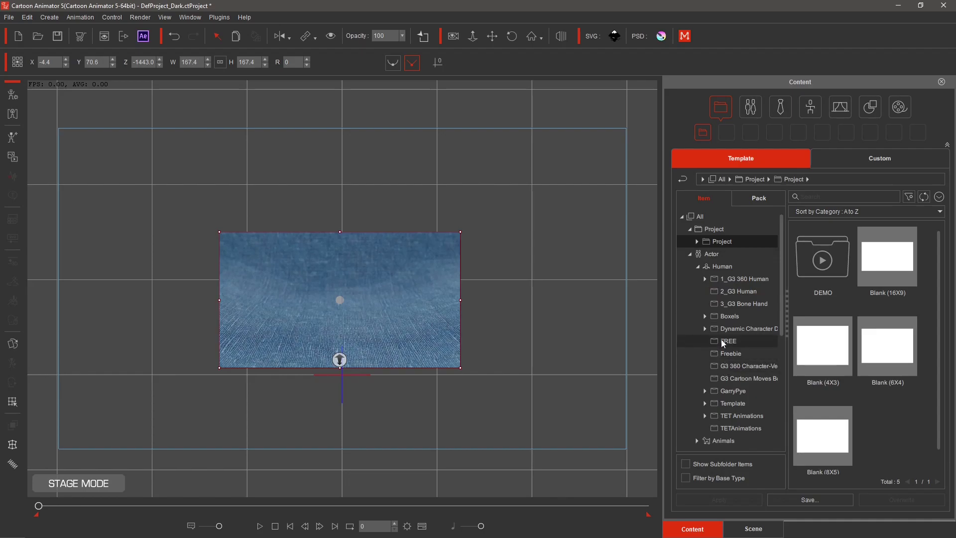
{"action": "left_click", "coordinate": [745, 365]}
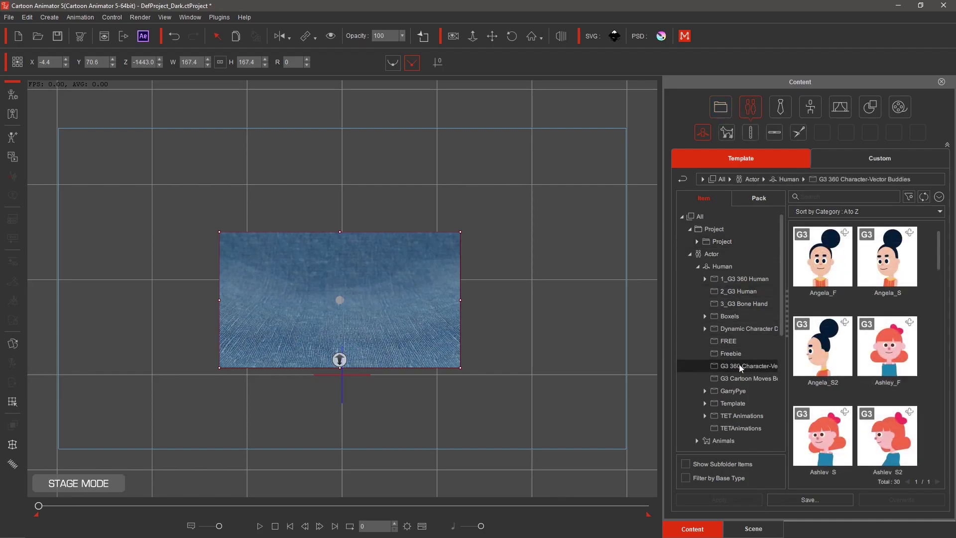
{"action": "left_click", "coordinate": [824, 262]}
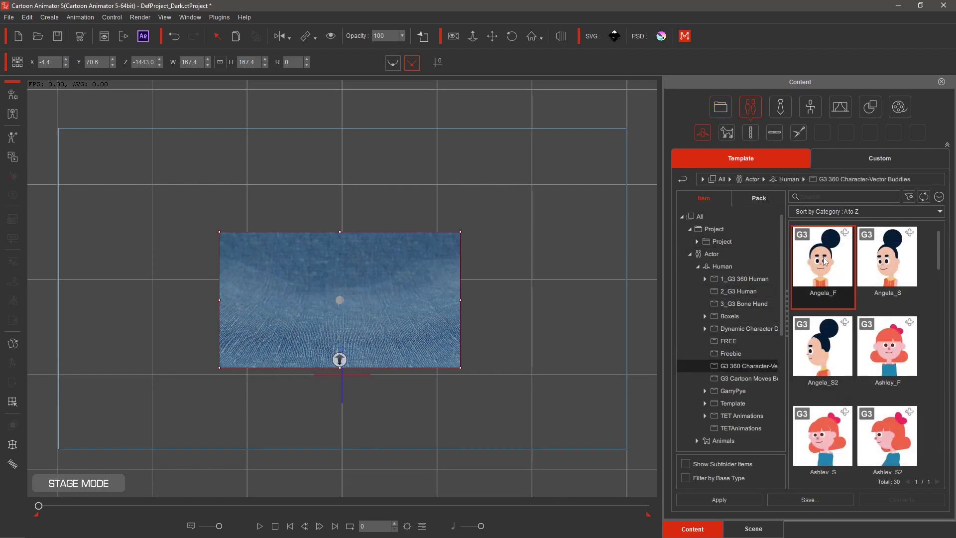
{"action": "left_click_drag", "start_coordinate": [889, 264], "coordinate": [528, 288]}
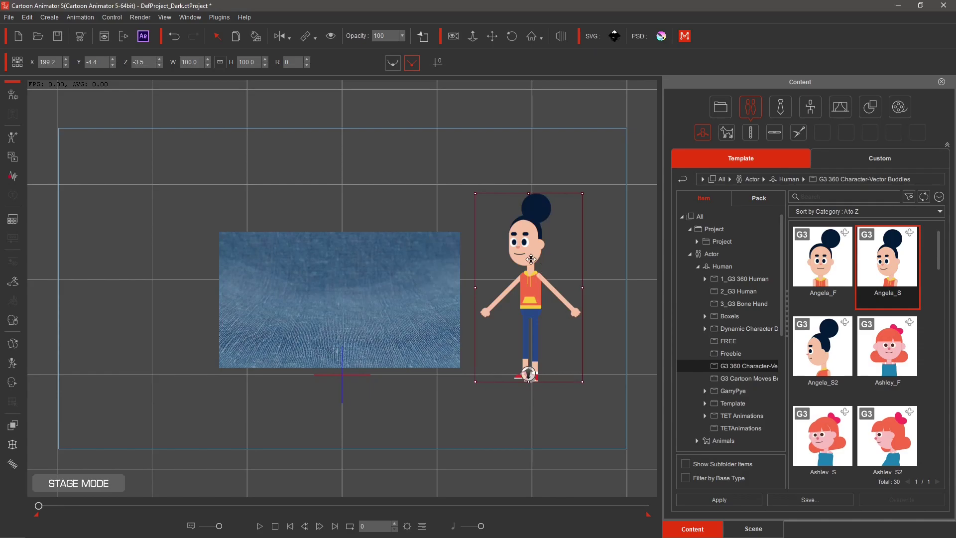
Step: Place Angela over the video's right edge at Z -42.5 and play the scene
{"action": "left_click_drag", "start_coordinate": [537, 285], "coordinate": [458, 278]}
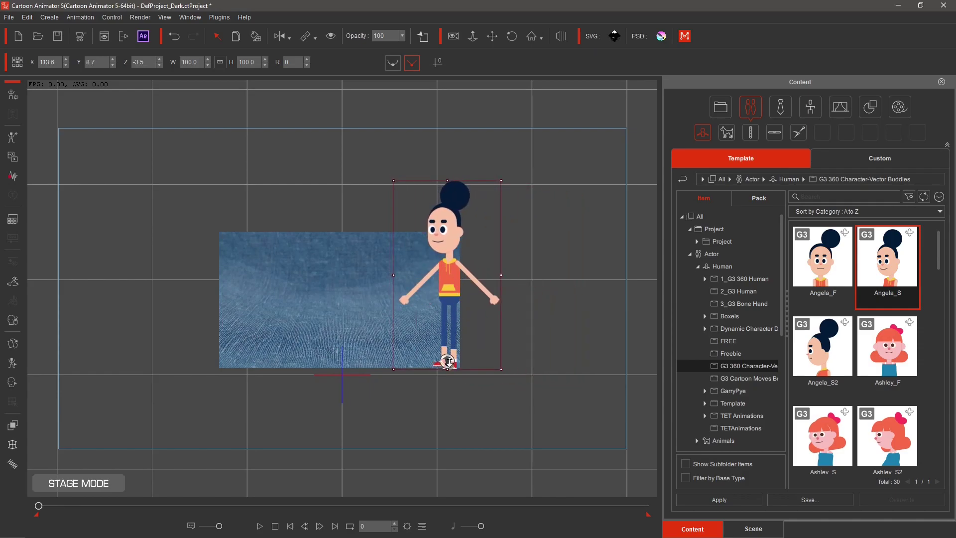
{"action": "left_click_drag", "start_coordinate": [447, 360], "coordinate": [484, 355]}
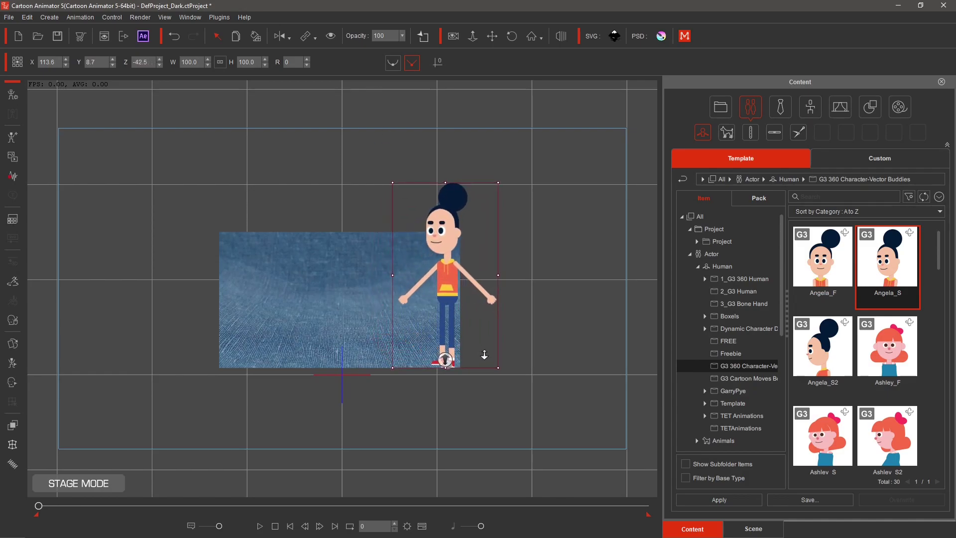
{"action": "left_click", "coordinate": [262, 526]}
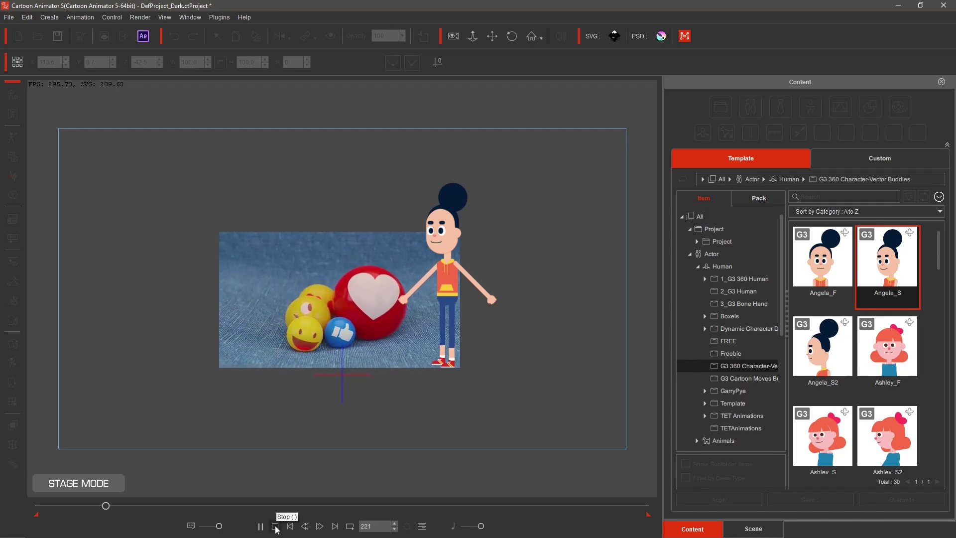
{"action": "left_click", "coordinate": [276, 527]}
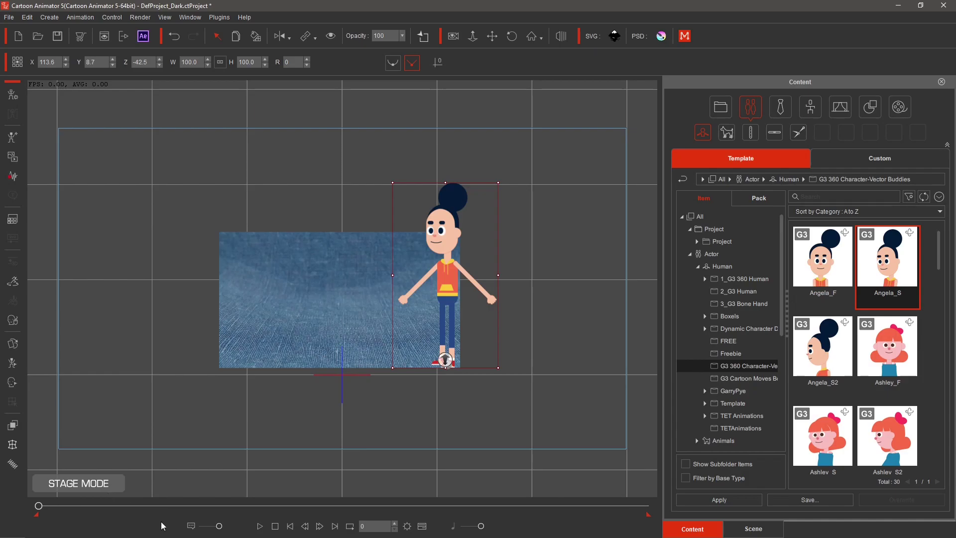
{"action": "left_click", "coordinate": [260, 526]}
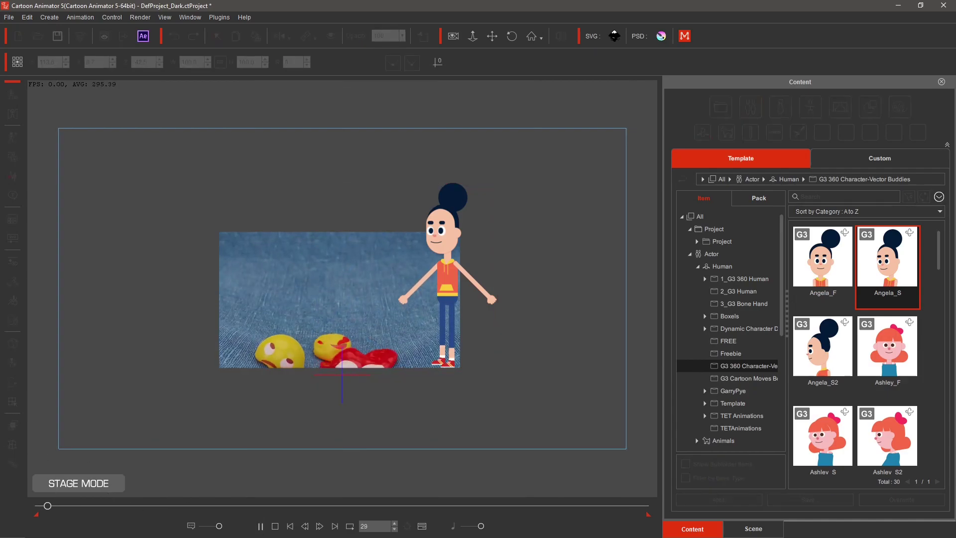